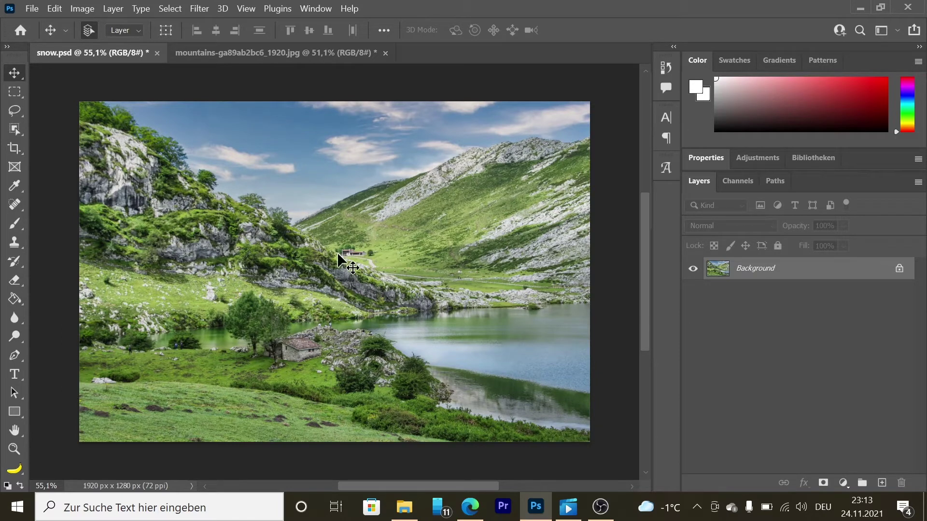
- Glance at the autumn mountains photo, then return to the summer lake document snow.psd
{"action": "left_click", "coordinate": [309, 58]}
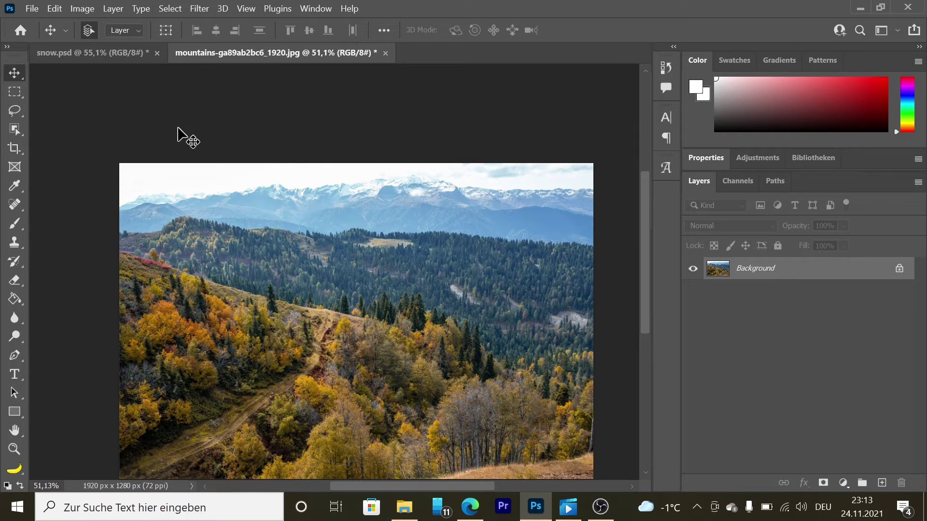
{"action": "left_click", "coordinate": [113, 49]}
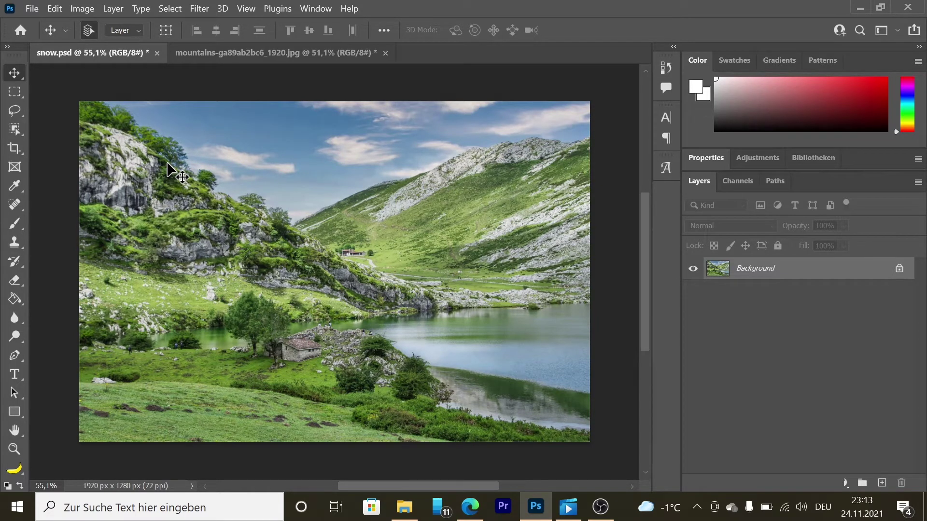
- Launch Filter > Neural Filters on the summer lake landscape
{"action": "left_click", "coordinate": [200, 8]}
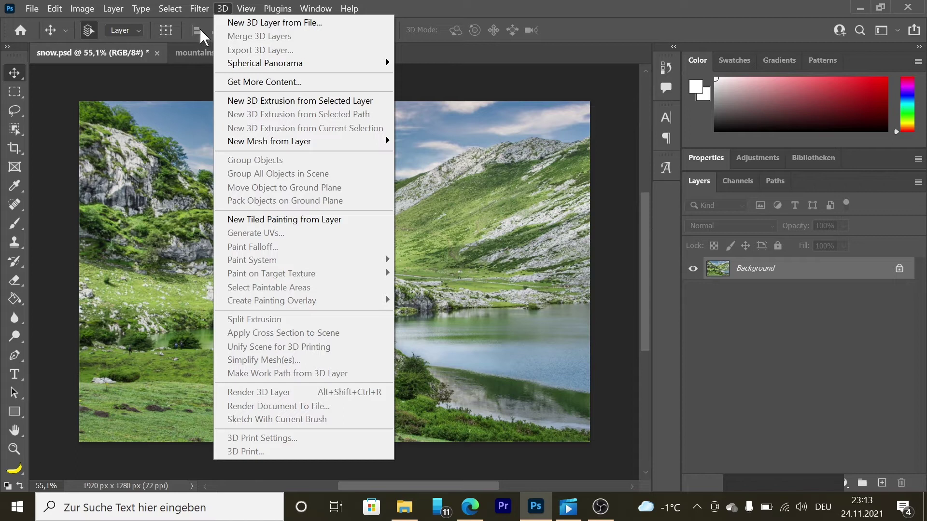
{"action": "left_click", "coordinate": [226, 59]}
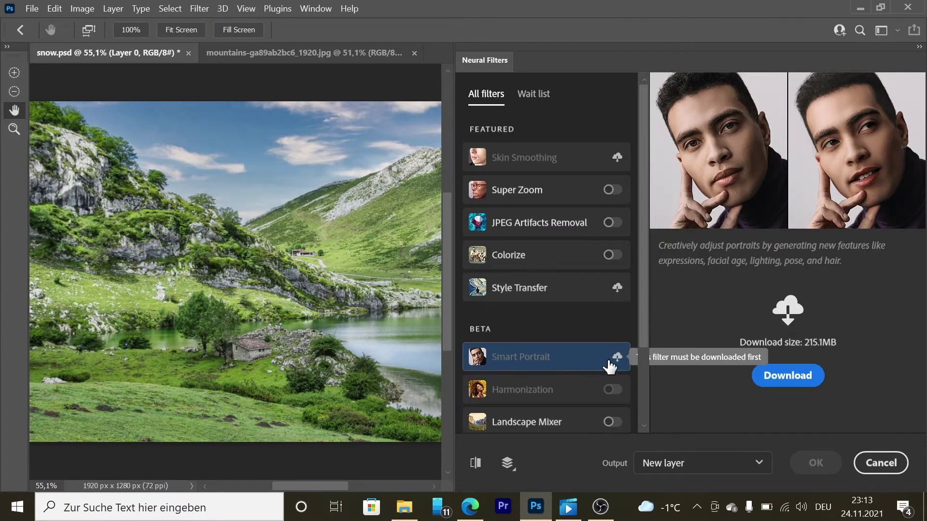
- Enable Landscape Mixer, add some Sunset mood and push Winter to about 85 for a snowy lake
{"action": "left_click", "coordinate": [611, 422]}
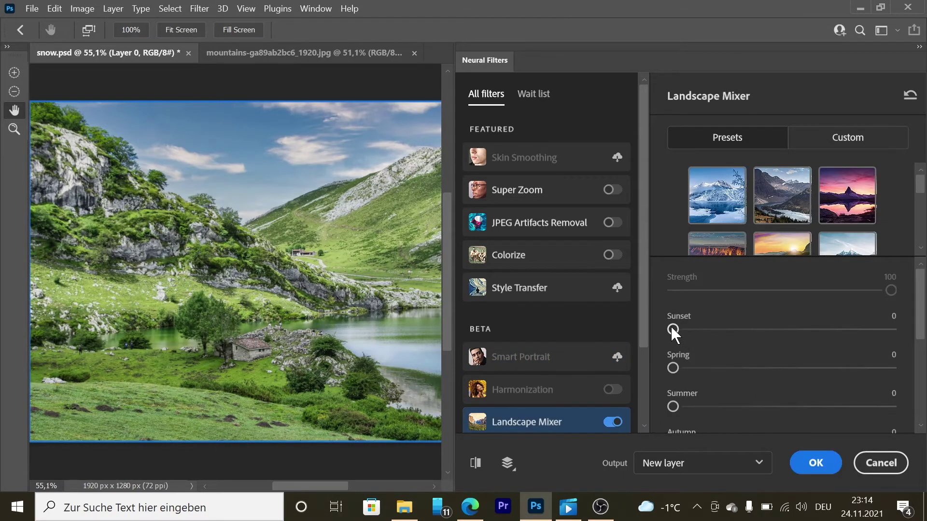
{"action": "left_click_drag", "start_coordinate": [674, 330], "coordinate": [765, 330]}
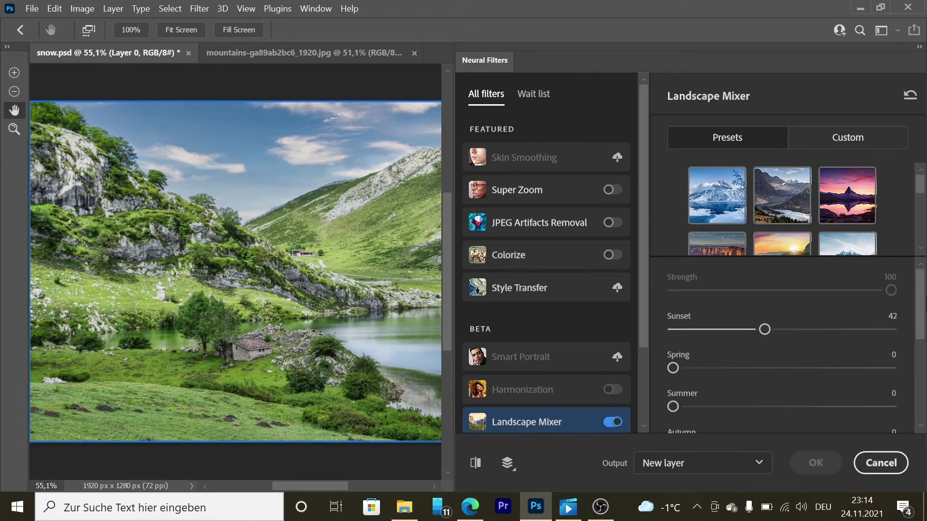
{"action": "left_click_drag", "start_coordinate": [921, 307], "coordinate": [920, 336]}
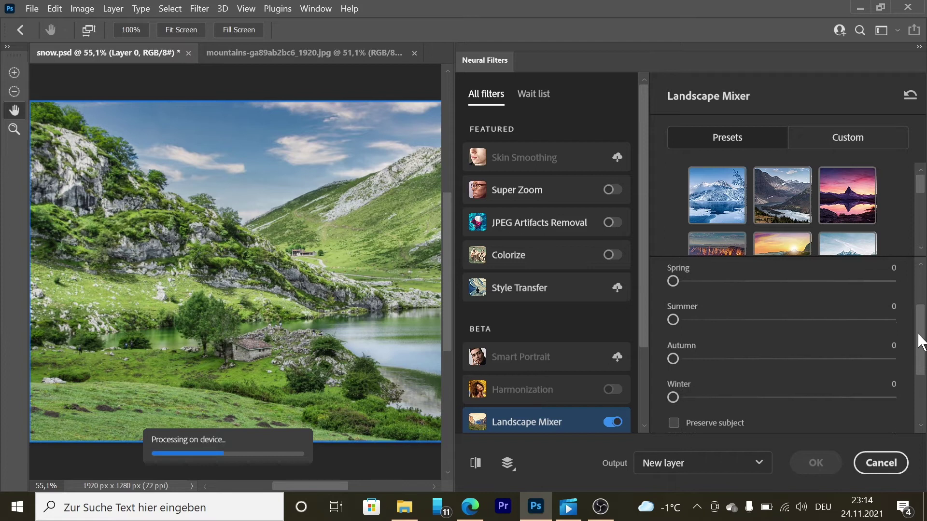
{"action": "left_click_drag", "start_coordinate": [673, 396], "coordinate": [853, 397]}
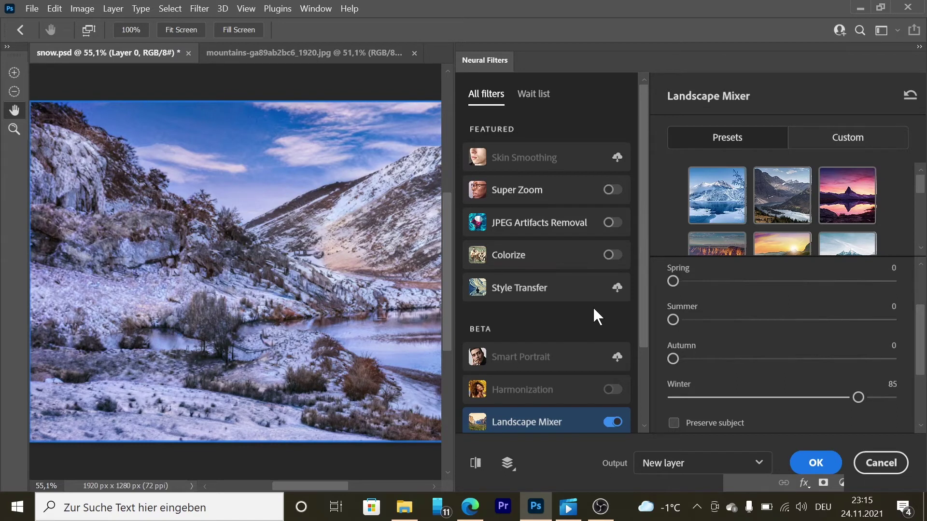
- Apply the winter result as new Layer 0, undo and redo once to compare with the summer original
{"action": "left_click", "coordinate": [816, 464]}
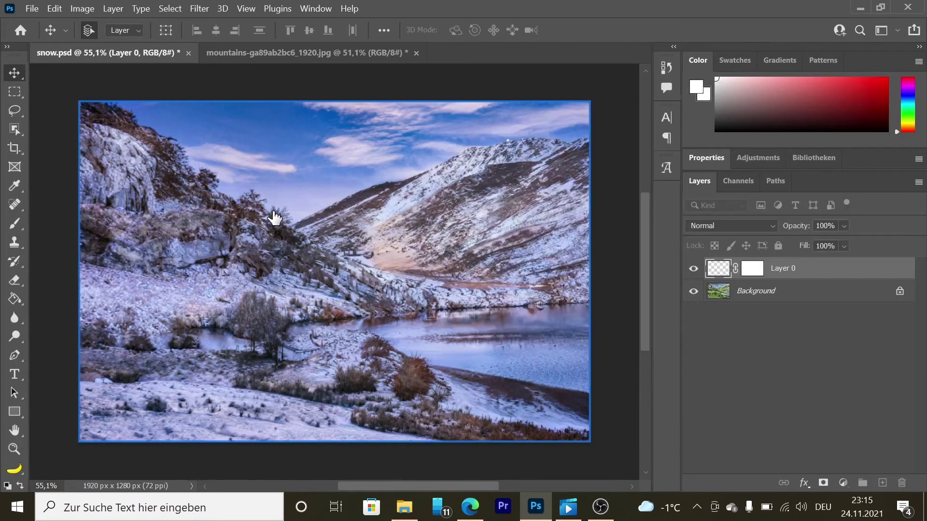
{"action": "key", "text": "ctrl+z"}
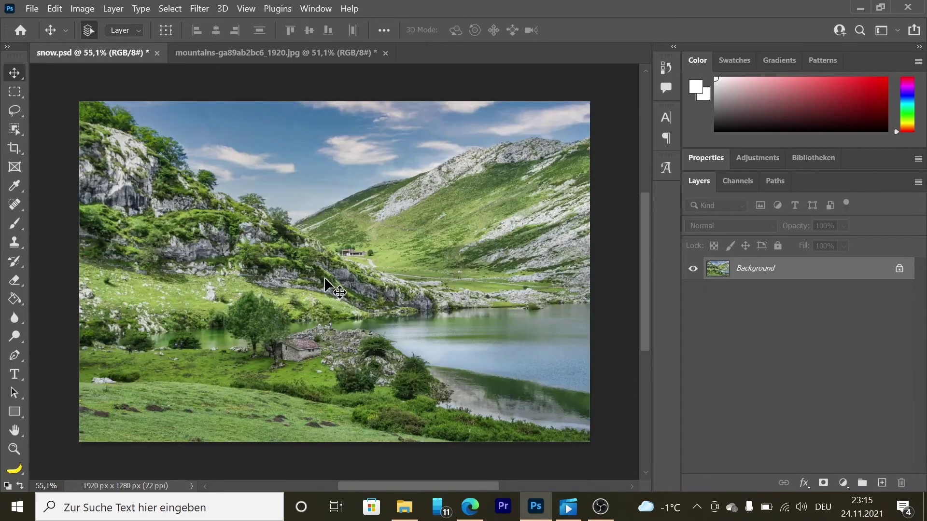
{"action": "key", "text": "ctrl+shift+z"}
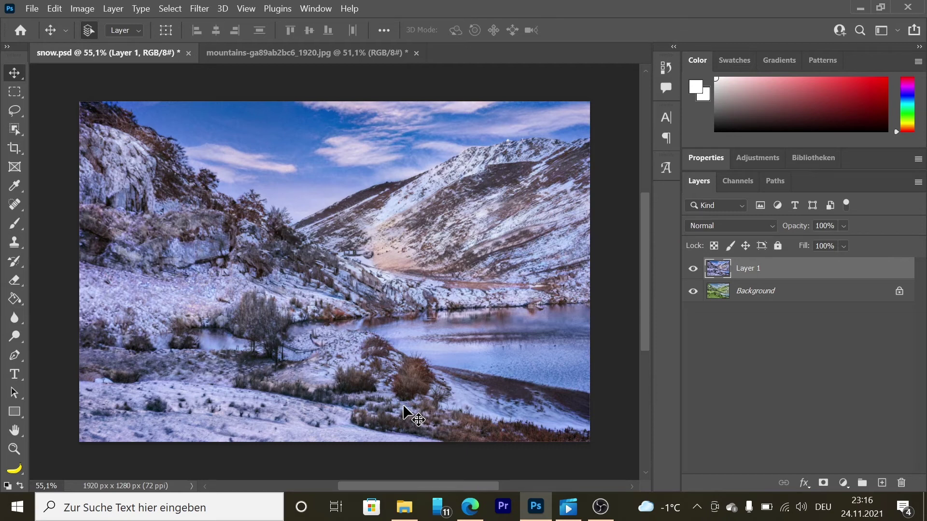
- Switch to the autumn mountains photo and head to the Filter menu for Neural Filters
{"action": "left_click", "coordinate": [260, 57]}
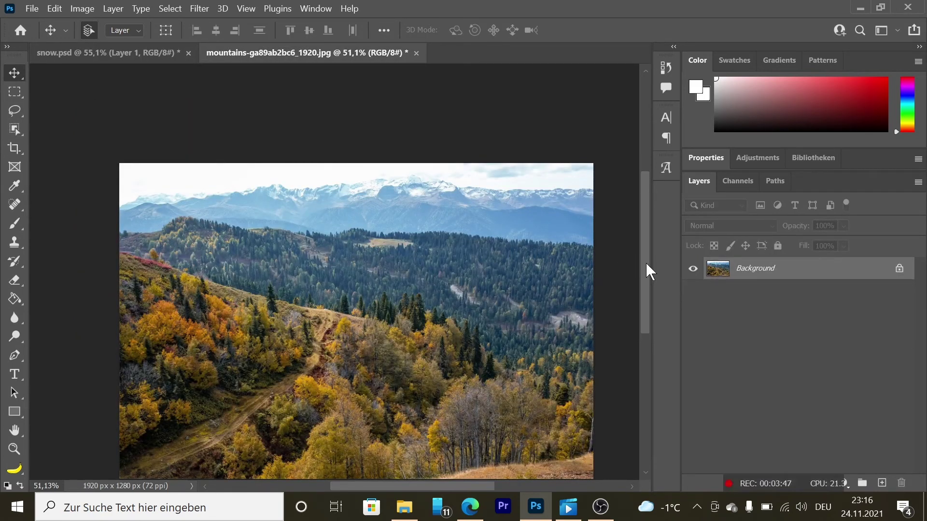
{"action": "scroll", "coordinate": [647, 269], "scroll_direction": "down", "scroll_amount": 2}
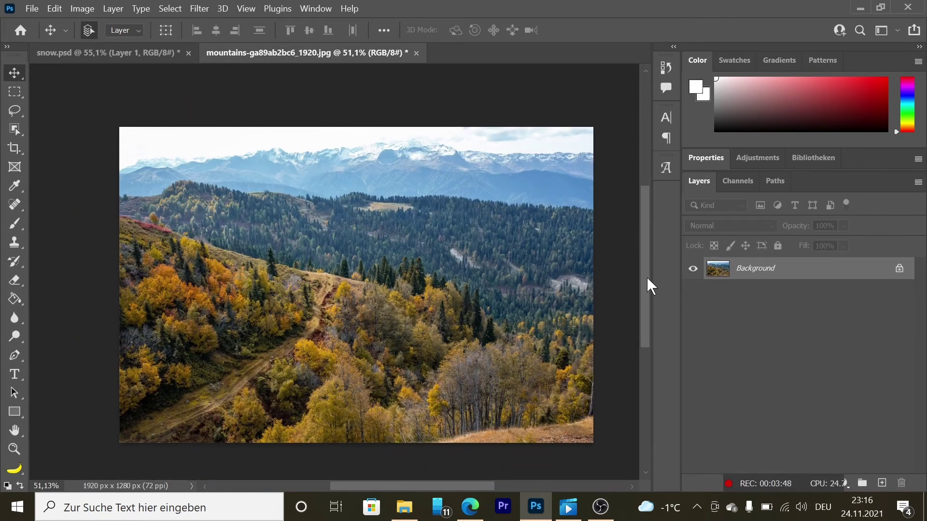
{"action": "left_click", "coordinate": [198, 9]}
- Start Neural Filters on the mountains photo and choose the golden valley Landscape Mixer preset
{"action": "left_click", "coordinate": [221, 61]}
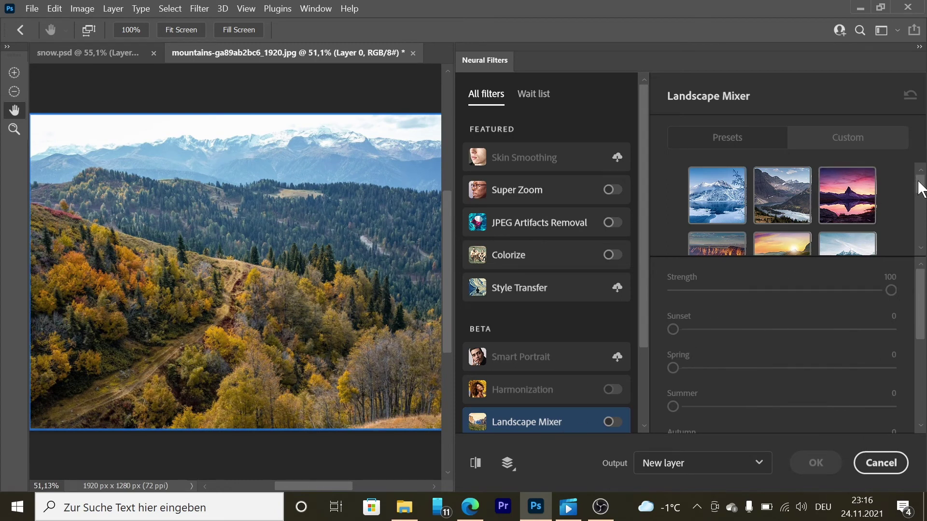
{"action": "scroll", "coordinate": [918, 188], "scroll_direction": "down", "scroll_amount": 3}
{"action": "scroll", "coordinate": [921, 203], "scroll_direction": "down", "scroll_amount": 3}
{"action": "scroll", "coordinate": [921, 212], "scroll_direction": "down", "scroll_amount": 3}
{"action": "scroll", "coordinate": [921, 211], "scroll_direction": "down", "scroll_amount": 3}
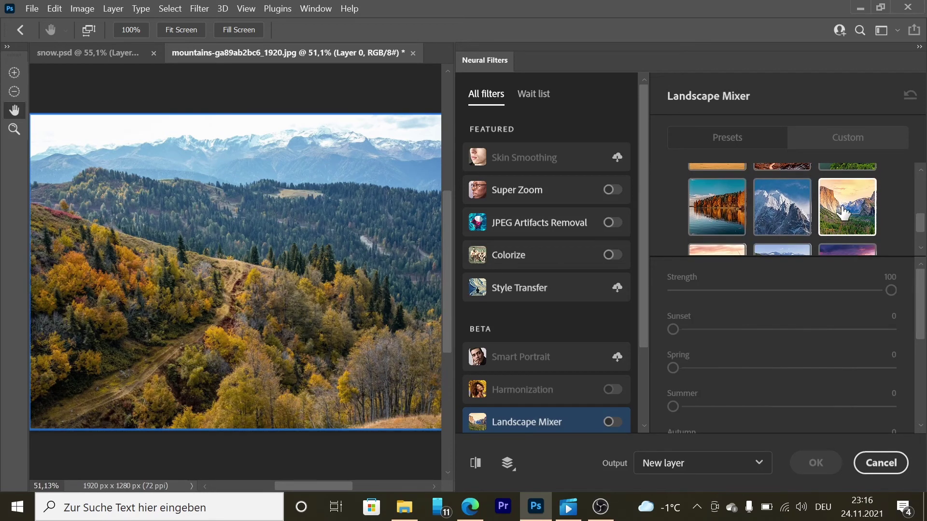
{"action": "left_click", "coordinate": [844, 211]}
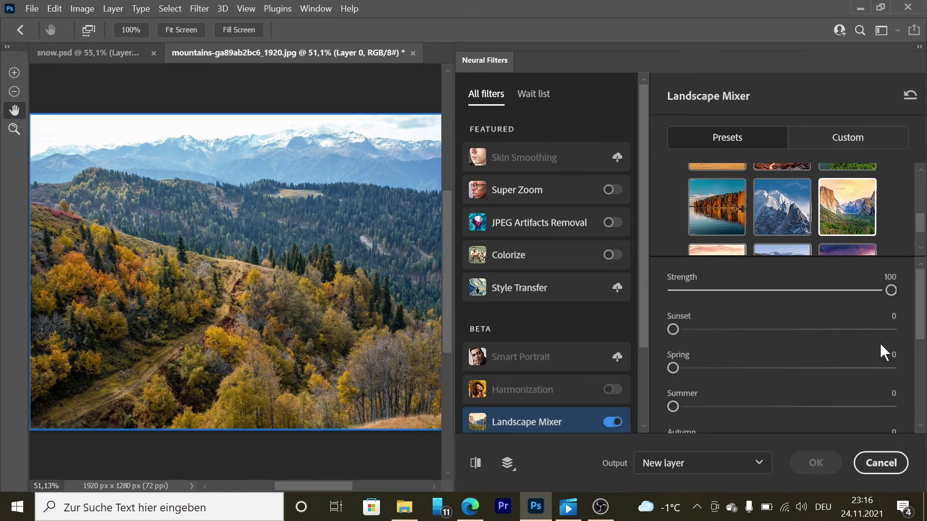
{"action": "left_click_drag", "start_coordinate": [923, 319], "coordinate": [922, 338]}
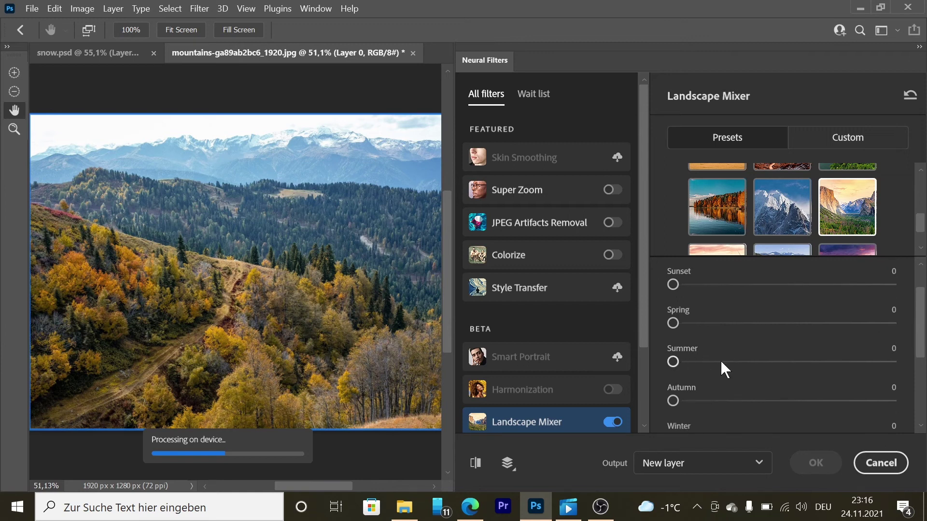
- Raise Summer to 60 and Sunset to 30 for a warmer summery look on the mountains
{"action": "left_click_drag", "start_coordinate": [722, 362], "coordinate": [804, 362]}
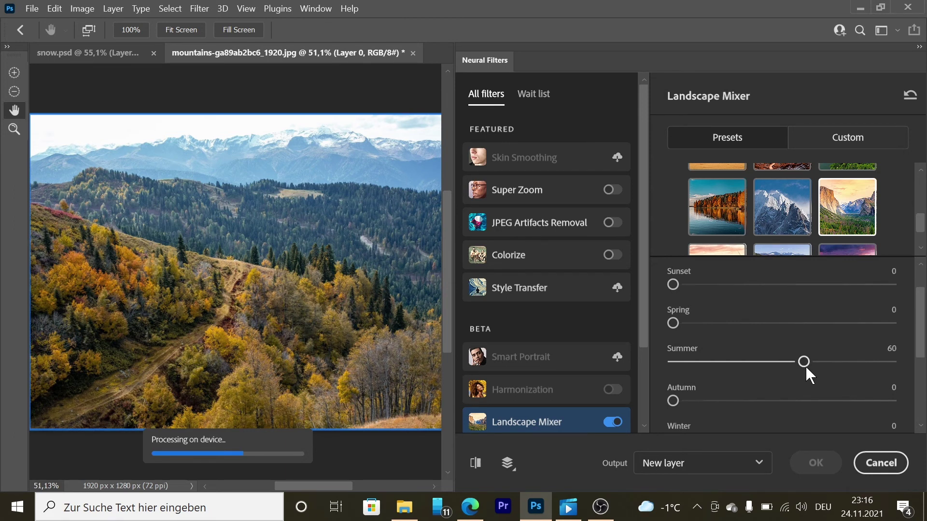
{"action": "left_click", "coordinate": [738, 284]}
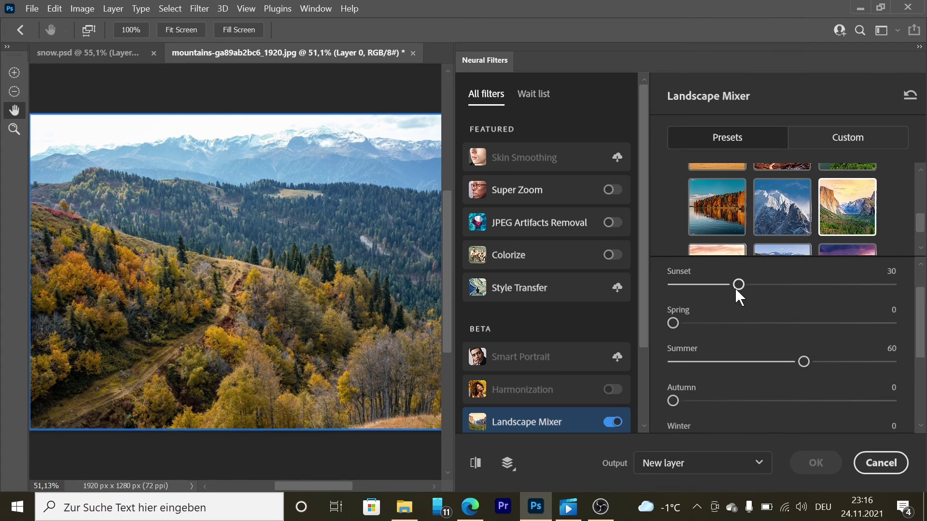